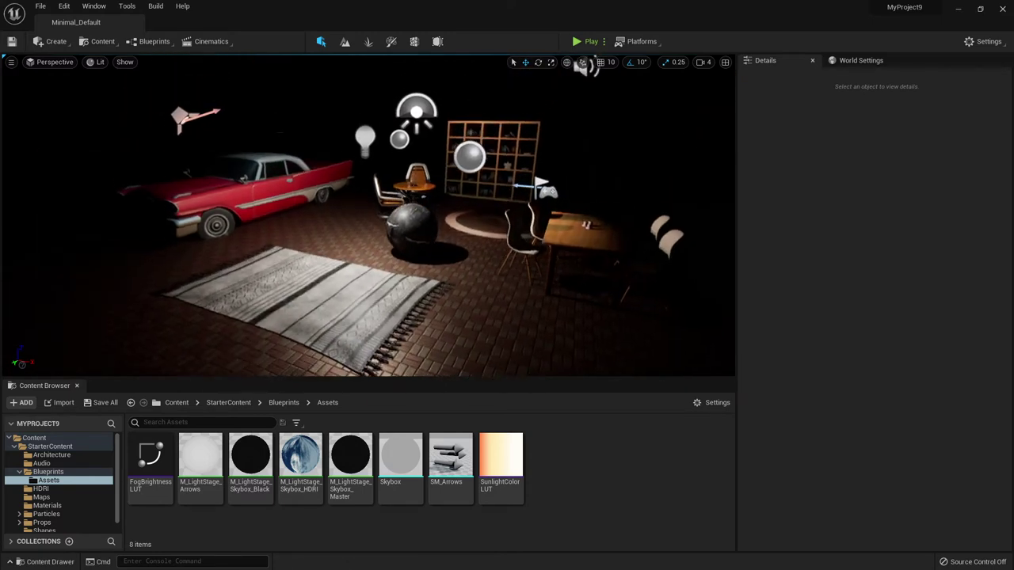
Move the point light beside the bookshelf to X 87.83, Y -246.11 so it lights the table.
{"action": "right_click_drag", "start_coordinate": [354, 165], "coordinate": [354, 165]}
{"action": "left_click", "coordinate": [365, 173]}
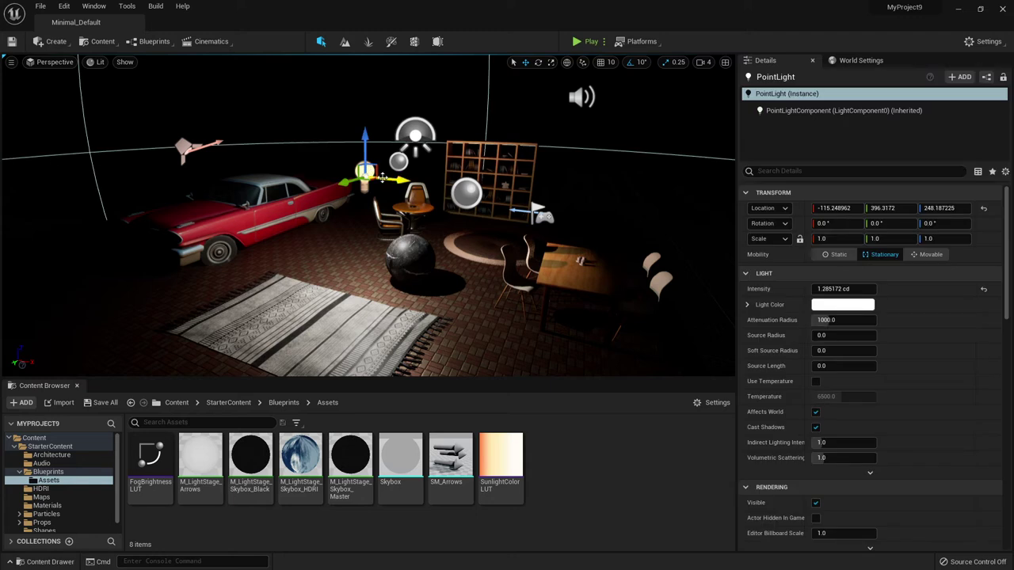
{"action": "mouse_move", "coordinate": [402, 180]}
{"action": "left_mouse_down"}
{"action": "mouse_move", "coordinate": [99, 187]}
{"action": "mouse_move", "coordinate": [475, 184]}
{"action": "left_mouse_up"}
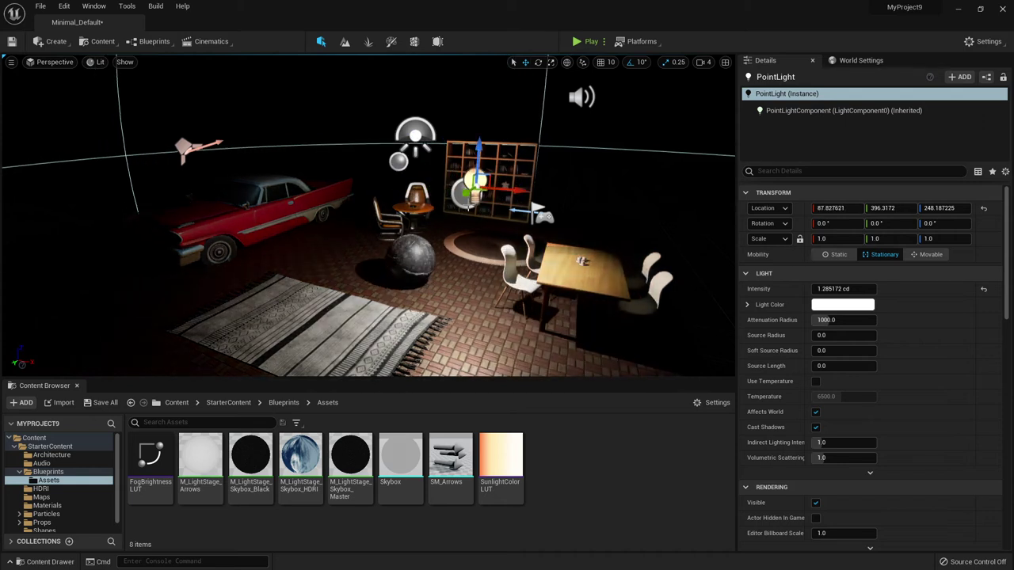
{"action": "mouse_move", "coordinate": [466, 193]}
{"action": "left_mouse_down"}
{"action": "mouse_move", "coordinate": [541, 152]}
{"action": "mouse_move", "coordinate": [471, 189]}
{"action": "left_mouse_up"}
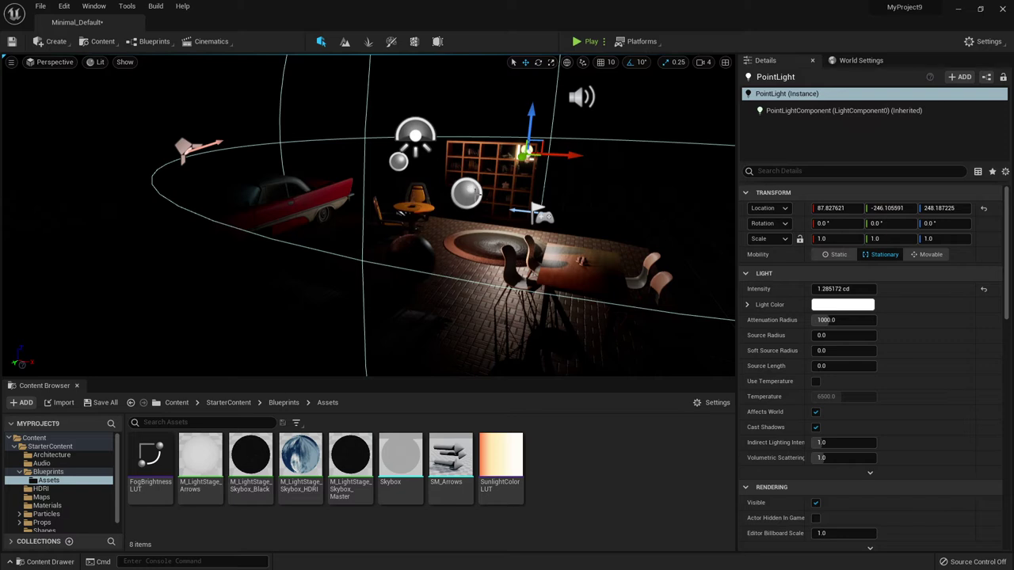
Raise the two sphere reflection captures to Z 432.87 and 486.07, then reselect the point light.
{"action": "left_click", "coordinate": [467, 194]}
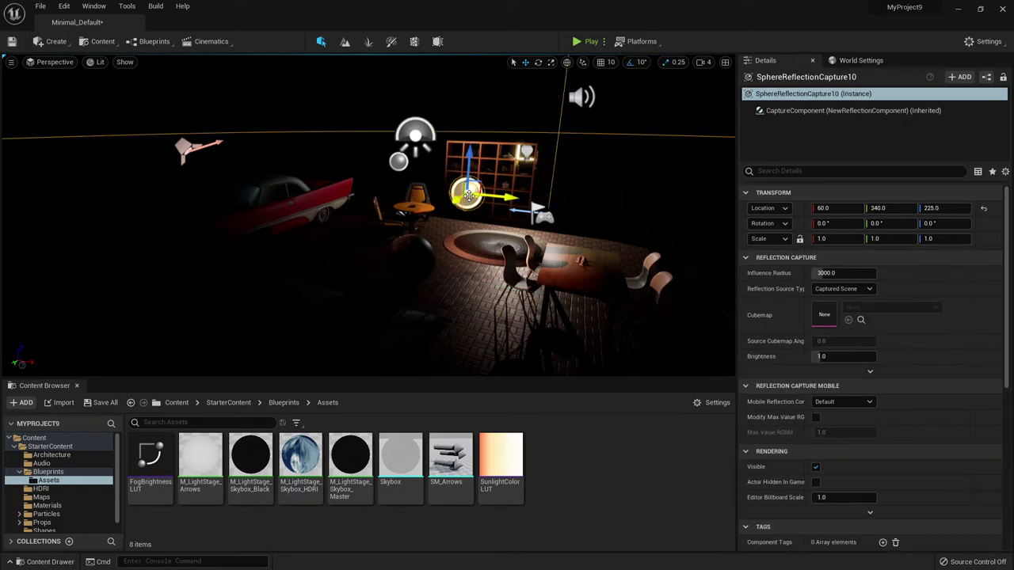
{"action": "left_click_drag", "start_coordinate": [469, 162], "coordinate": [475, 43]}
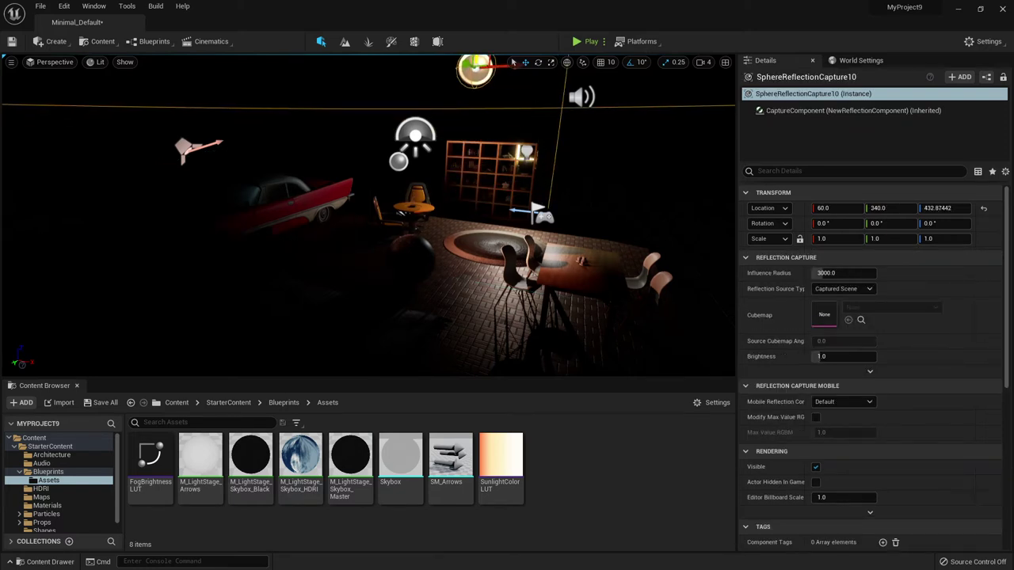
{"action": "left_click", "coordinate": [418, 119]}
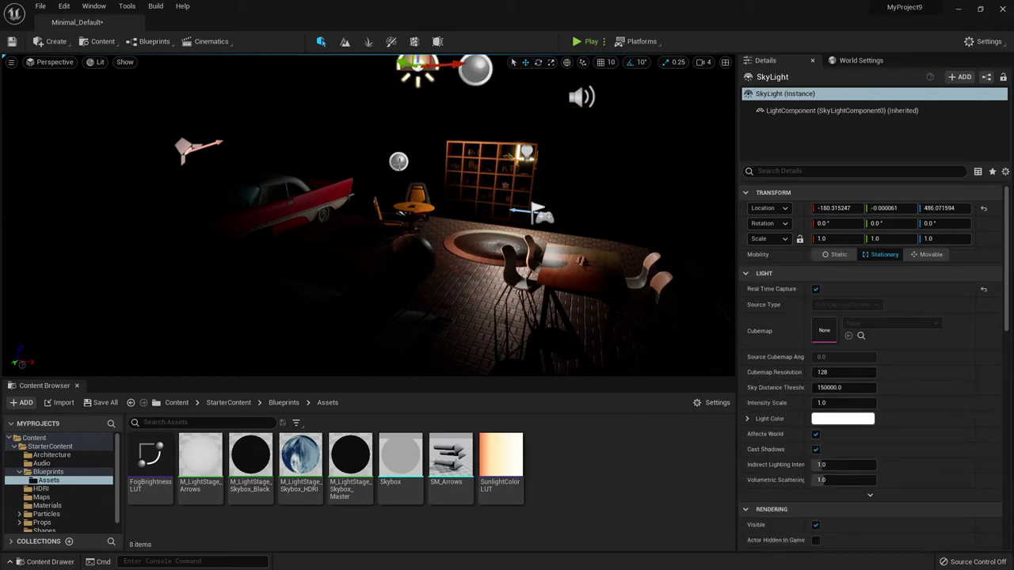
{"action": "left_click", "coordinate": [398, 160]}
{"action": "left_click_drag", "start_coordinate": [395, 118], "coordinate": [404, 57]}
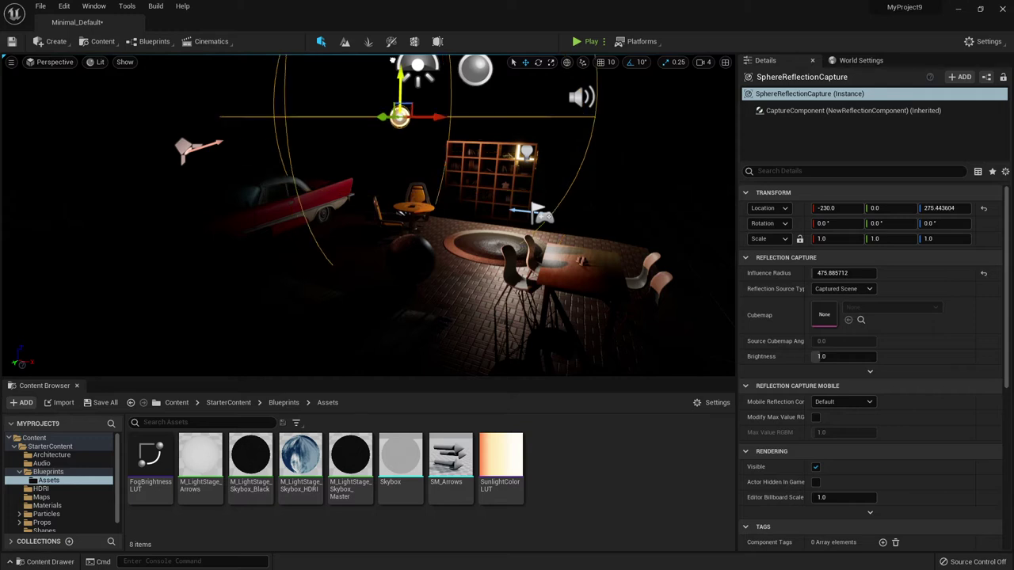
{"action": "left_click", "coordinate": [580, 97]}
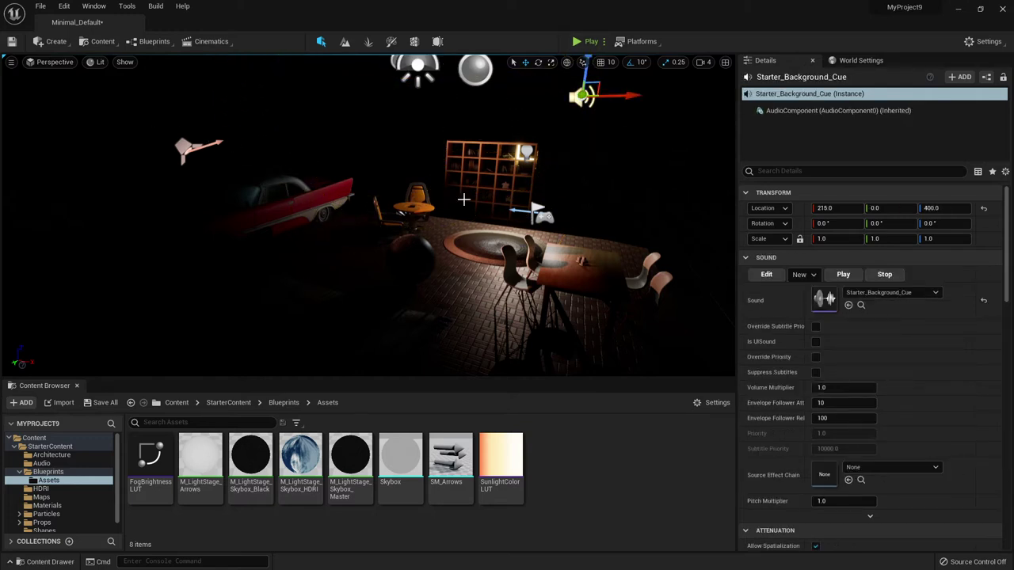
{"action": "left_click", "coordinate": [525, 152]}
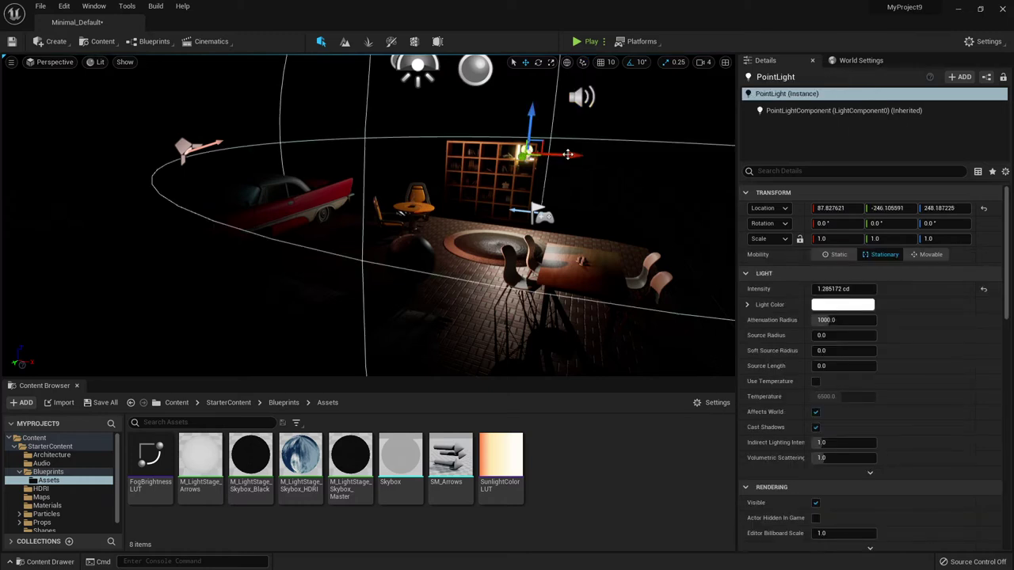
Try the light over the red car, then place it above the round table at X 96.66, Y 180.92, Z 348.32.
{"action": "left_click_drag", "start_coordinate": [567, 154], "coordinate": [411, 155]}
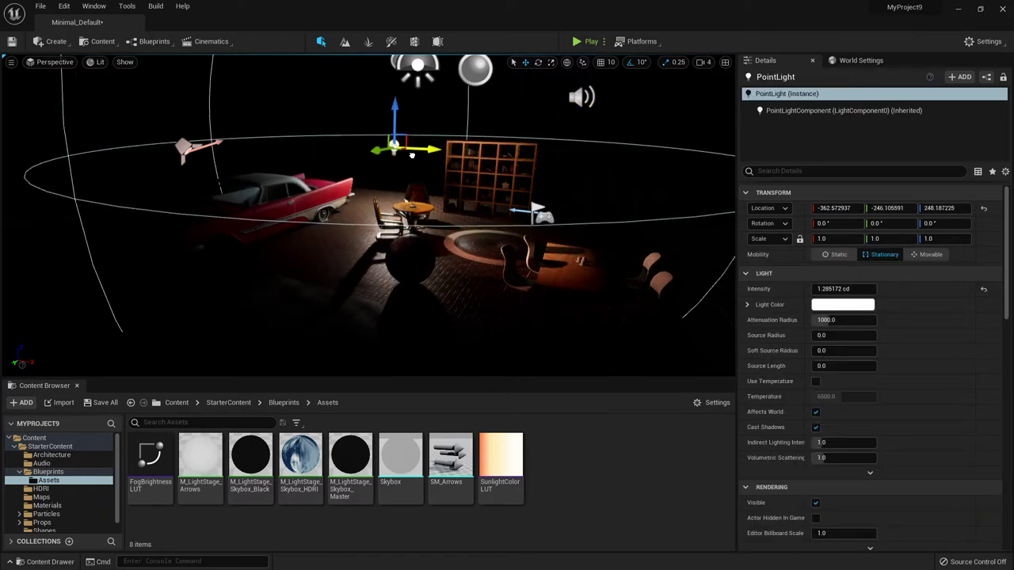
{"action": "mouse_move", "coordinate": [377, 151]}
{"action": "left_mouse_down"}
{"action": "mouse_move", "coordinate": [298, 180]}
{"action": "mouse_move", "coordinate": [190, 285]}
{"action": "left_mouse_up"}
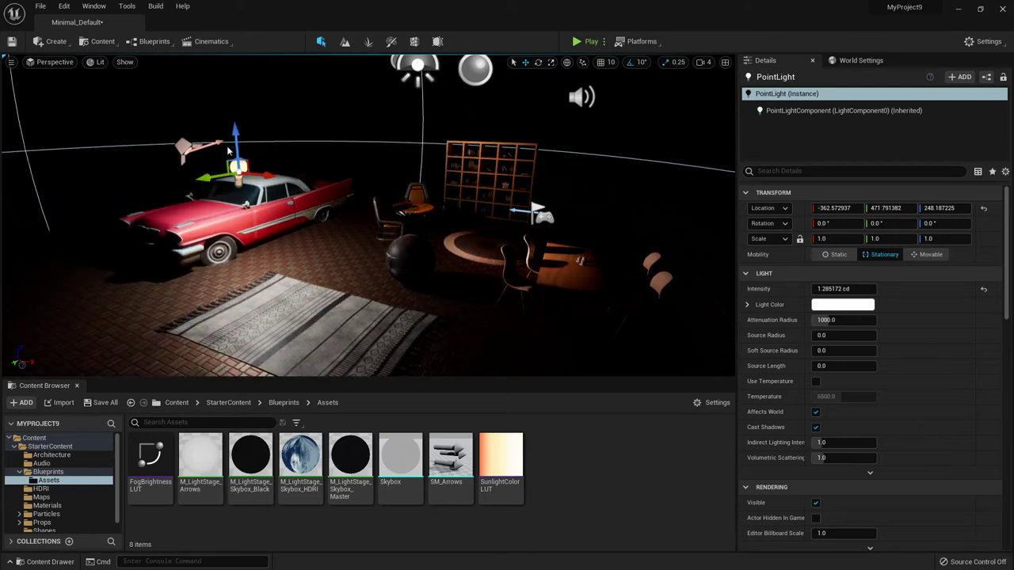
{"action": "mouse_move", "coordinate": [238, 169]}
{"action": "left_mouse_down"}
{"action": "mouse_move", "coordinate": [406, 214]}
{"action": "mouse_move", "coordinate": [486, 135]}
{"action": "mouse_move", "coordinate": [589, 154]}
{"action": "mouse_move", "coordinate": [633, 214]}
{"action": "mouse_move", "coordinate": [670, 226]}
{"action": "mouse_move", "coordinate": [678, 248]}
{"action": "mouse_move", "coordinate": [640, 199]}
{"action": "mouse_move", "coordinate": [547, 185]}
{"action": "mouse_move", "coordinate": [509, 192]}
{"action": "mouse_move", "coordinate": [481, 226]}
{"action": "mouse_move", "coordinate": [470, 221]}
{"action": "mouse_move", "coordinate": [468, 158]}
{"action": "mouse_move", "coordinate": [504, 118]}
{"action": "left_mouse_up"}
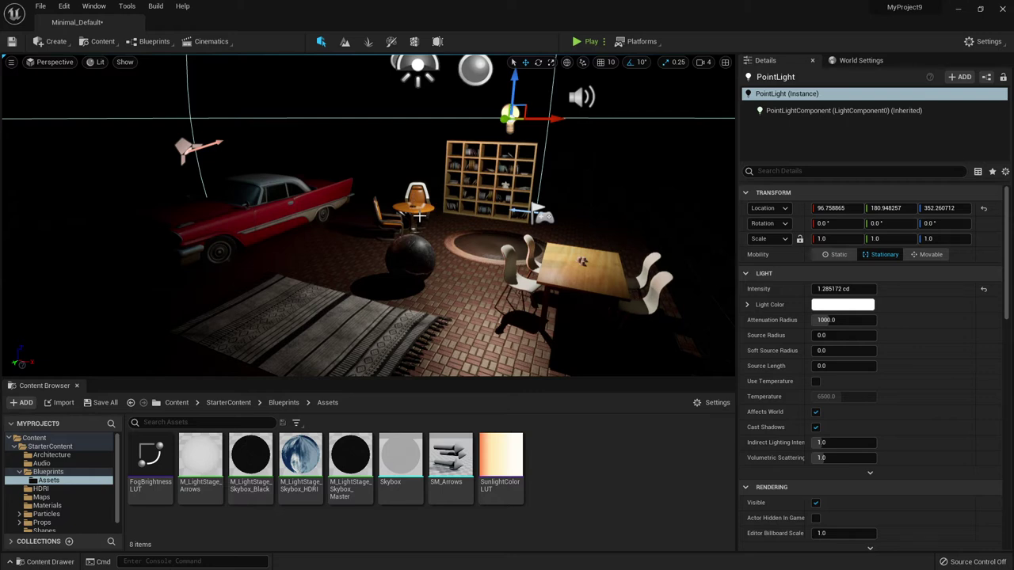
{"action": "mouse_move", "coordinate": [419, 215]}
{"action": "right_mouse_down"}
{"action": "mouse_move", "coordinate": [380, 228]}
{"action": "mouse_move", "coordinate": [34, 257]}
{"action": "right_mouse_up"}
Test the light on the table, floor and shelves, ending by the wall at X -250.25, Y -118.43, Z 179.08.
{"action": "mouse_move", "coordinate": [97, 253]}
{"action": "right_mouse_down"}
{"action": "mouse_move", "coordinate": [63, 255]}
{"action": "mouse_move", "coordinate": [76, 191]}
{"action": "right_mouse_up"}
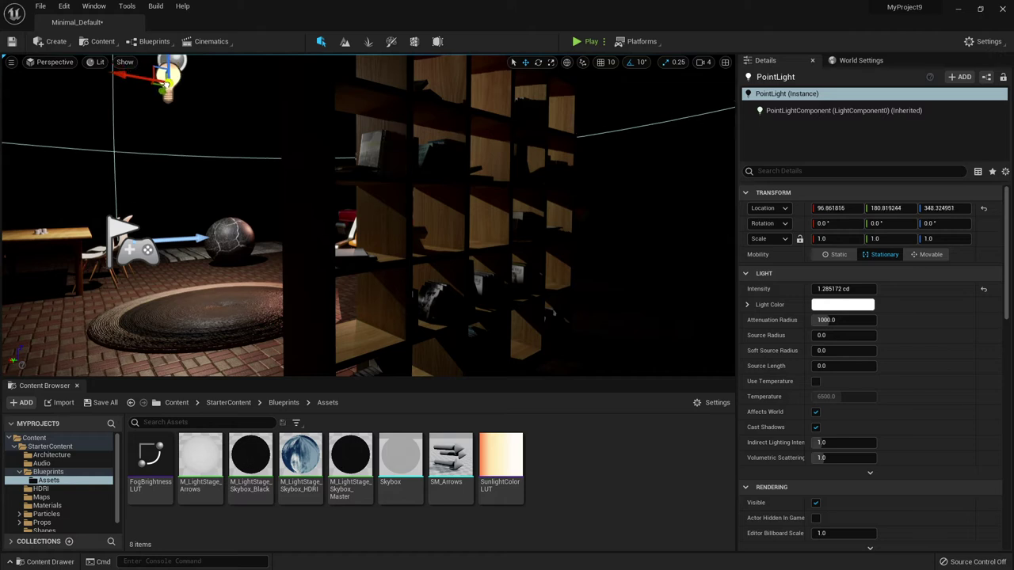
{"action": "mouse_move", "coordinate": [165, 80]}
{"action": "left_mouse_down"}
{"action": "mouse_move", "coordinate": [70, 249]}
{"action": "mouse_move", "coordinate": [23, 260]}
{"action": "left_mouse_up"}
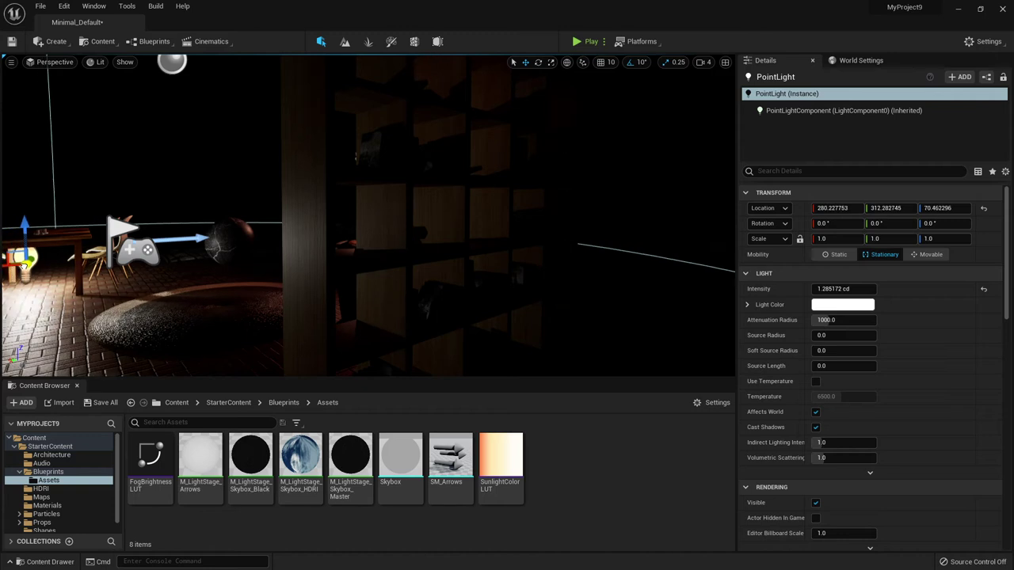
{"action": "left_click_drag", "start_coordinate": [24, 260], "coordinate": [468, 294]}
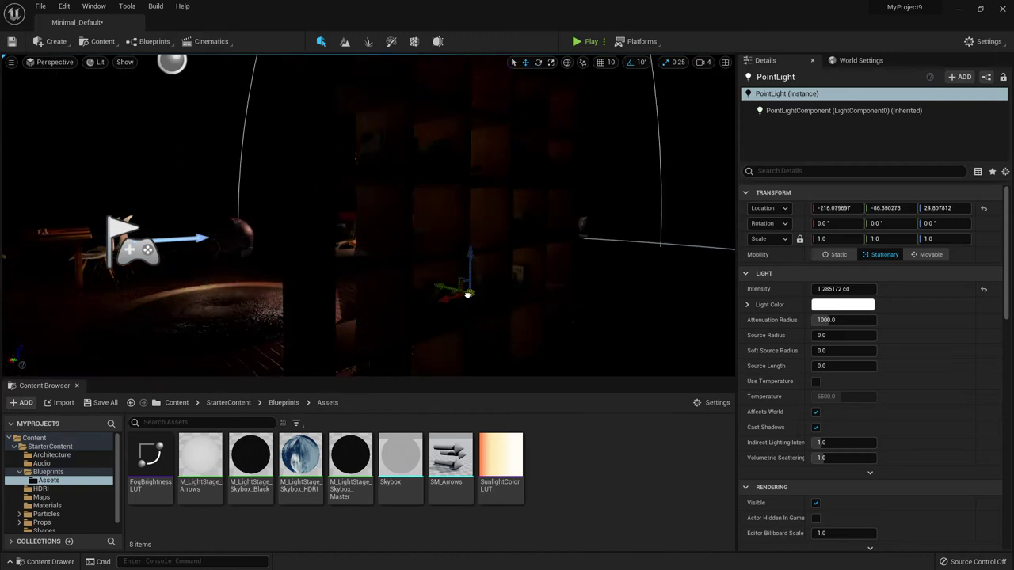
{"action": "mouse_move", "coordinate": [642, 296]}
{"action": "left_mouse_down"}
{"action": "mouse_move", "coordinate": [648, 239]}
{"action": "mouse_move", "coordinate": [498, 288]}
{"action": "mouse_move", "coordinate": [260, 306]}
{"action": "mouse_move", "coordinate": [278, 267]}
{"action": "left_mouse_up"}
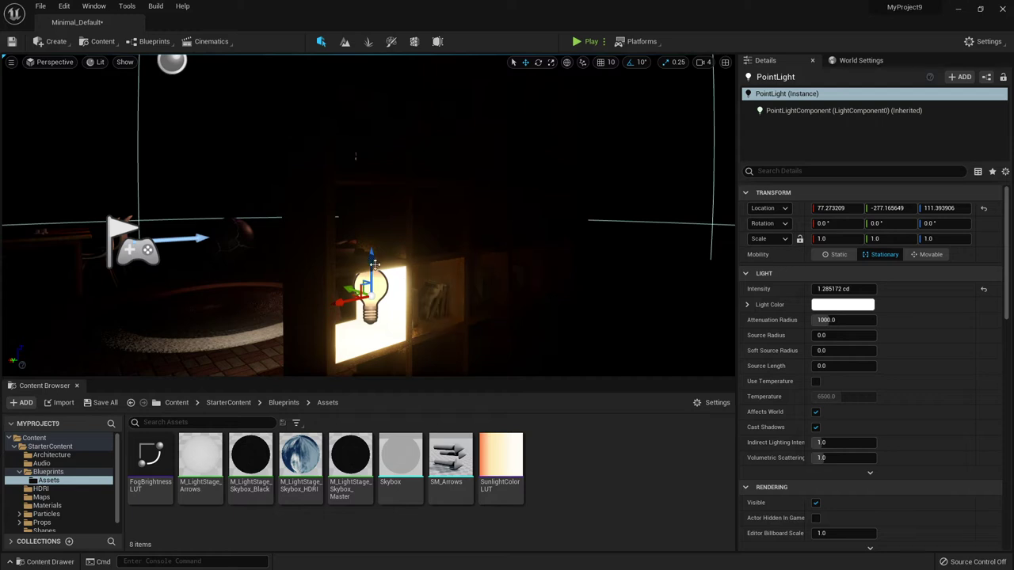
{"action": "mouse_move", "coordinate": [374, 256]}
{"action": "left_mouse_down"}
{"action": "mouse_move", "coordinate": [388, 57]}
{"action": "mouse_move", "coordinate": [390, 104]}
{"action": "left_mouse_up"}
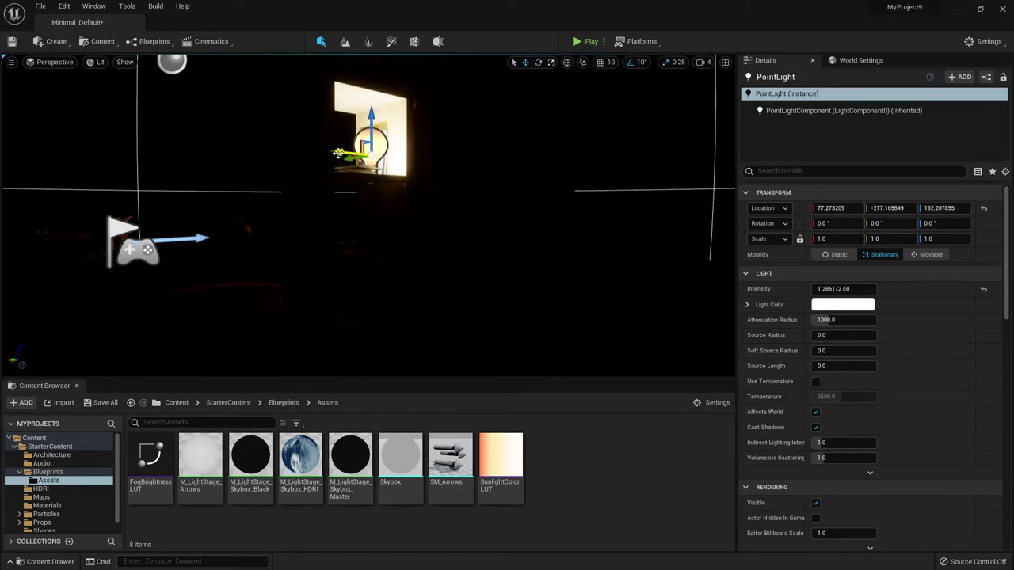
{"action": "mouse_move", "coordinate": [350, 138]}
{"action": "left_mouse_down"}
{"action": "mouse_move", "coordinate": [47, 191]}
{"action": "mouse_move", "coordinate": [668, 183]}
{"action": "left_mouse_up"}
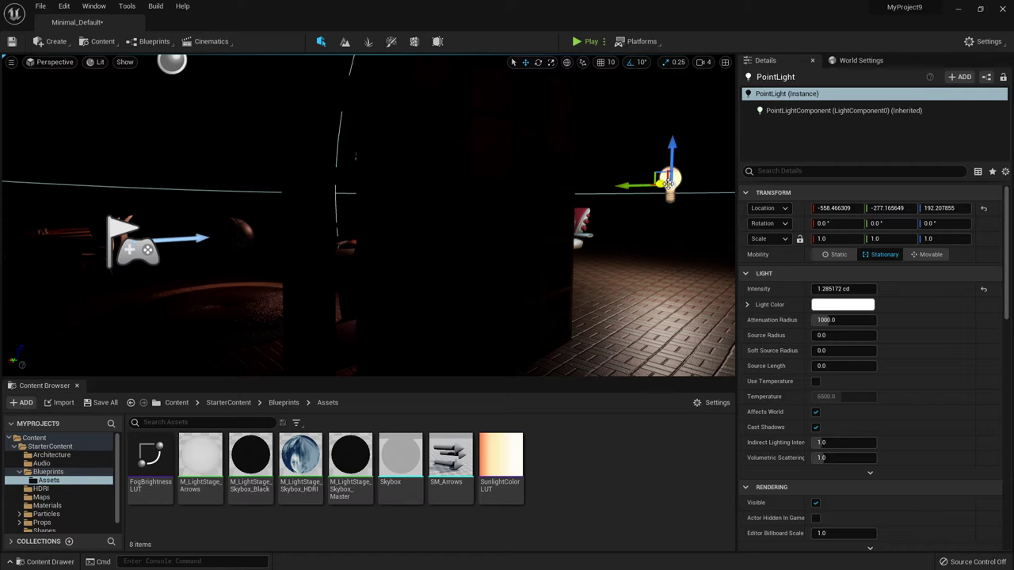
{"action": "left_click_drag", "start_coordinate": [668, 183], "coordinate": [643, 173]}
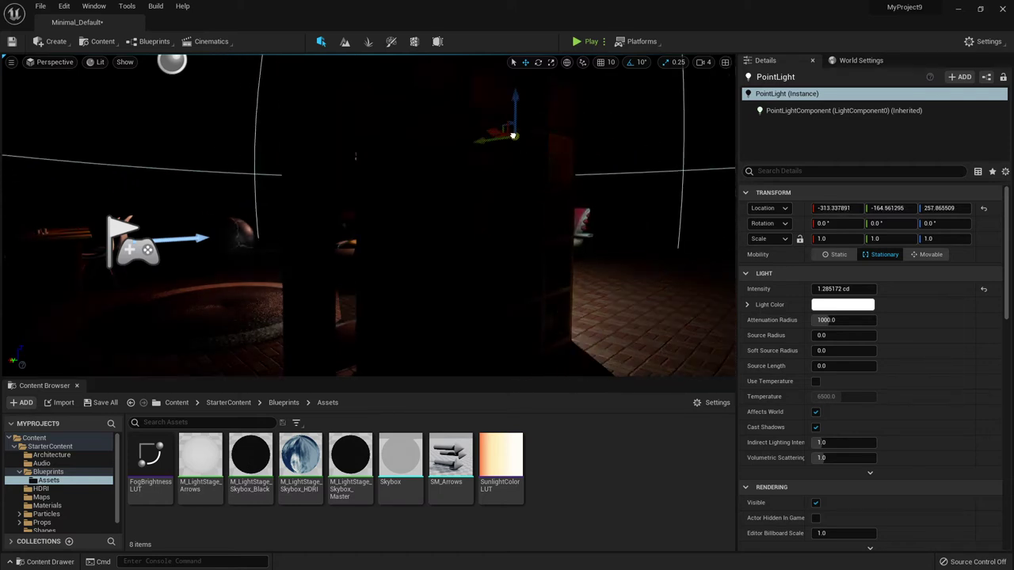
{"action": "mouse_move", "coordinate": [654, 184]}
{"action": "left_mouse_down"}
{"action": "mouse_move", "coordinate": [297, 174]}
{"action": "mouse_move", "coordinate": [252, 223]}
{"action": "mouse_move", "coordinate": [210, 136]}
{"action": "mouse_move", "coordinate": [341, 233]}
{"action": "mouse_move", "coordinate": [227, 126]}
{"action": "mouse_move", "coordinate": [147, 261]}
{"action": "mouse_move", "coordinate": [169, 163]}
{"action": "mouse_move", "coordinate": [247, 130]}
{"action": "mouse_move", "coordinate": [95, 158]}
{"action": "mouse_move", "coordinate": [560, 171]}
{"action": "left_mouse_up"}
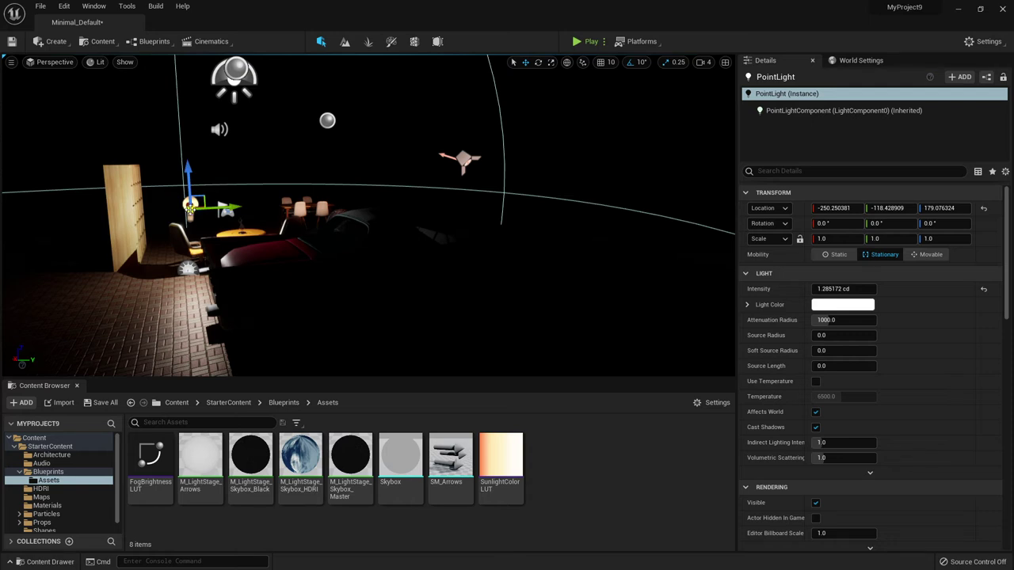
Preview in game view while moving the light over the car, ending at X 596.19, Y 449.51, Z 263.10.
{"action": "key", "text": "g"}
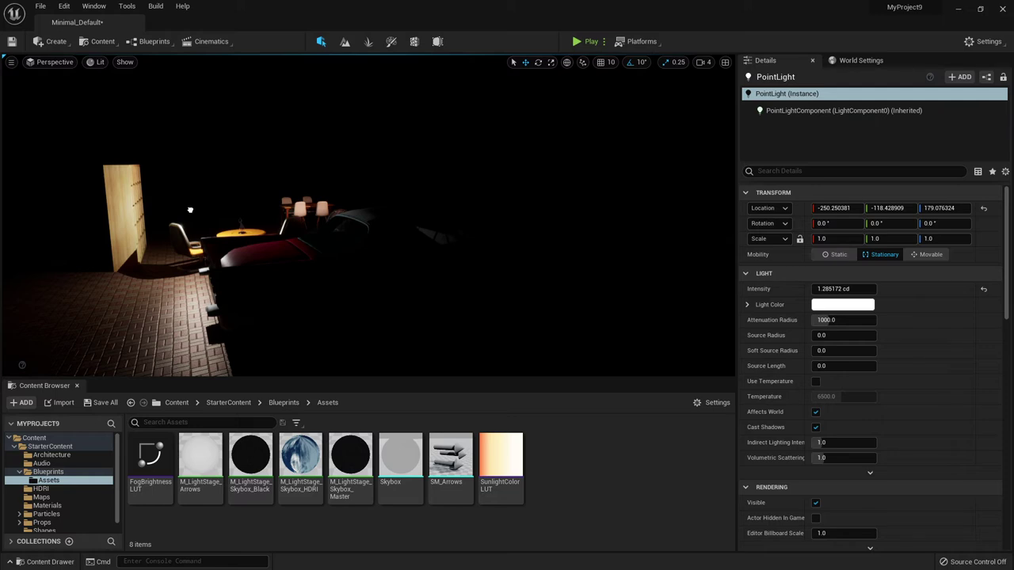
{"action": "mouse_move", "coordinate": [190, 210]}
{"action": "left_mouse_down"}
{"action": "mouse_move", "coordinate": [462, 149]}
{"action": "mouse_move", "coordinate": [610, 191]}
{"action": "mouse_move", "coordinate": [548, 148]}
{"action": "mouse_move", "coordinate": [320, 149]}
{"action": "mouse_move", "coordinate": [111, 204]}
{"action": "mouse_move", "coordinate": [3, 217]}
{"action": "mouse_move", "coordinate": [76, 137]}
{"action": "mouse_move", "coordinate": [166, 117]}
{"action": "left_mouse_up"}
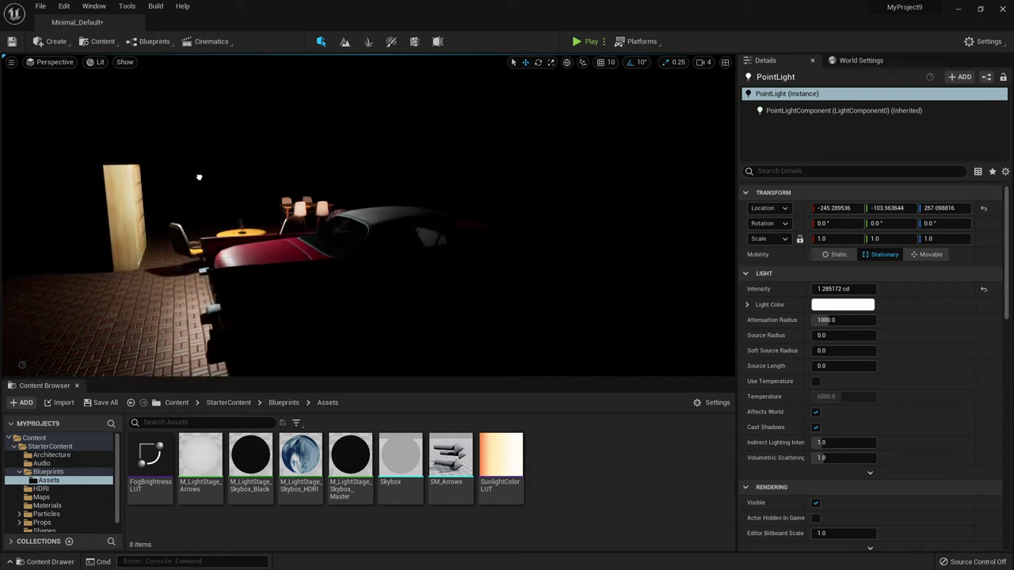
{"action": "left_click_drag", "start_coordinate": [198, 176], "coordinate": [277, 212]}
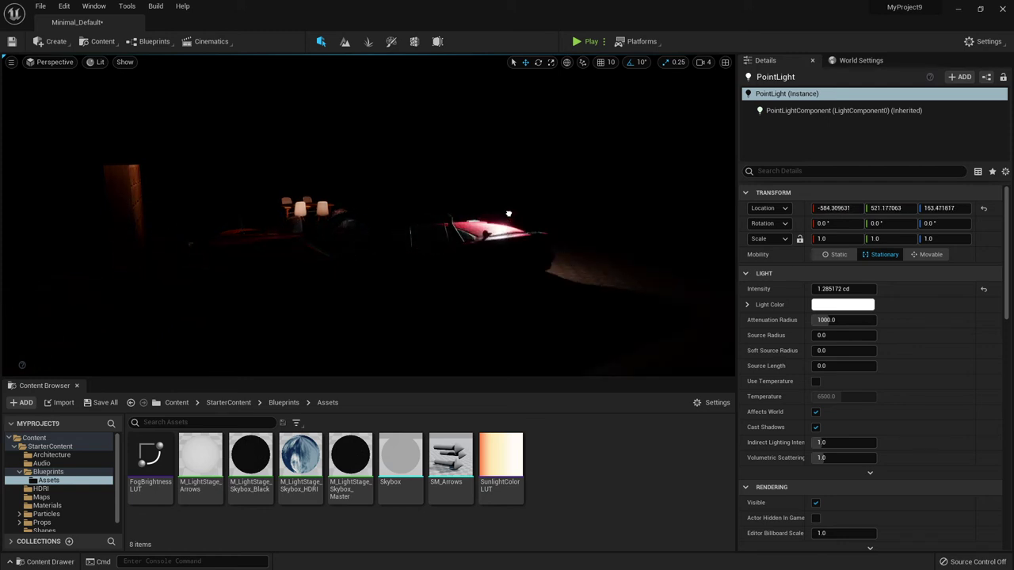
{"action": "mouse_move", "coordinate": [508, 213]}
{"action": "left_mouse_down"}
{"action": "mouse_move", "coordinate": [437, 131]}
{"action": "mouse_move", "coordinate": [361, 142]}
{"action": "left_mouse_up"}
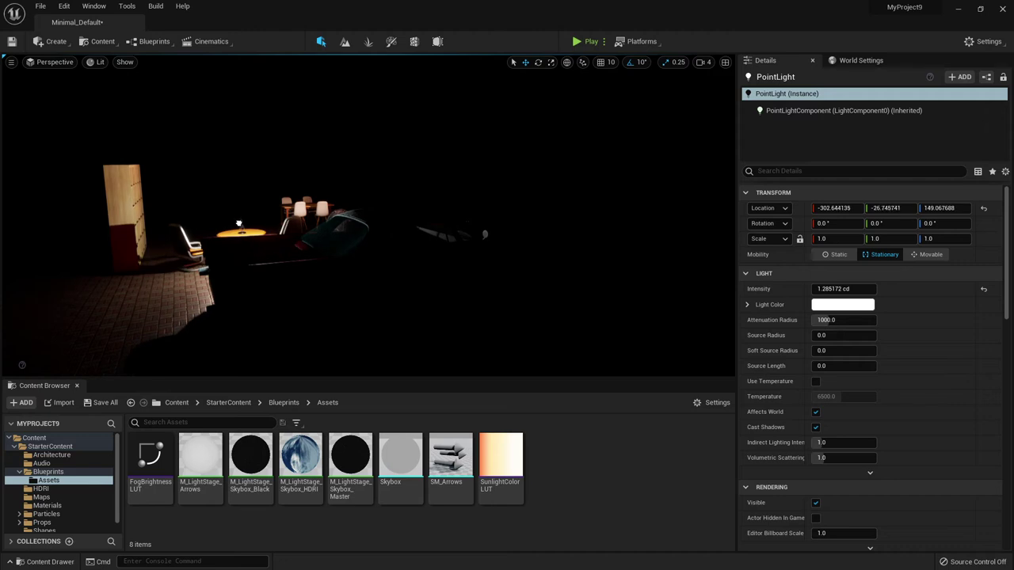
{"action": "left_click_drag", "start_coordinate": [226, 225], "coordinate": [216, 171]}
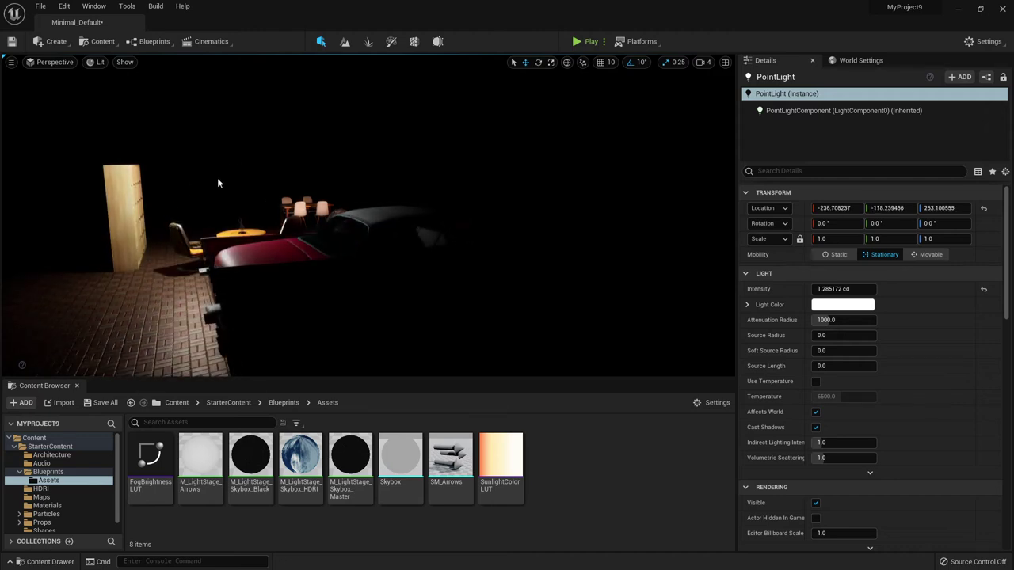
{"action": "key", "text": "g"}
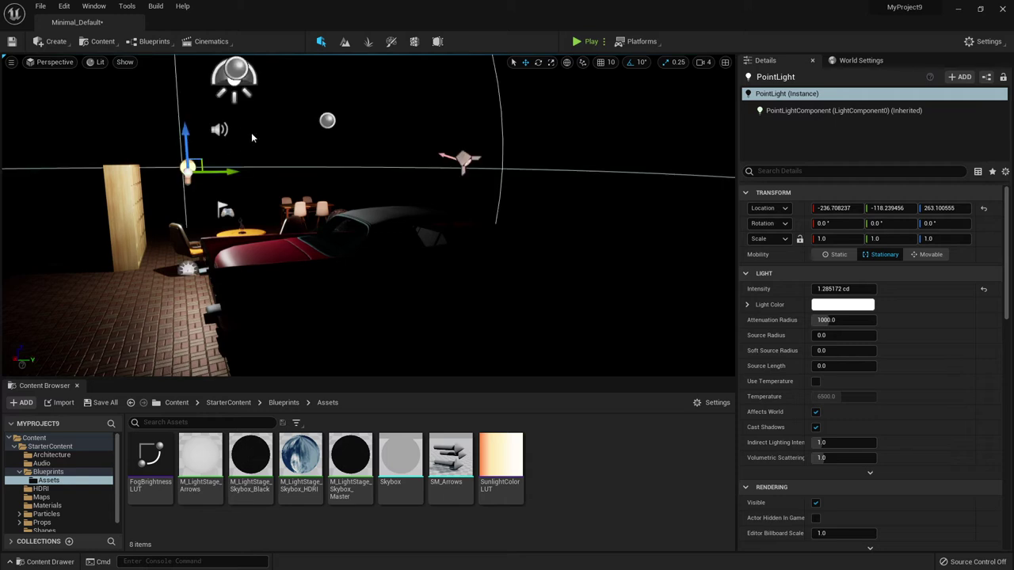
{"action": "mouse_move", "coordinate": [230, 174]}
{"action": "left_mouse_down"}
{"action": "mouse_move", "coordinate": [427, 173]}
{"action": "mouse_move", "coordinate": [297, 162]}
{"action": "left_mouse_up"}
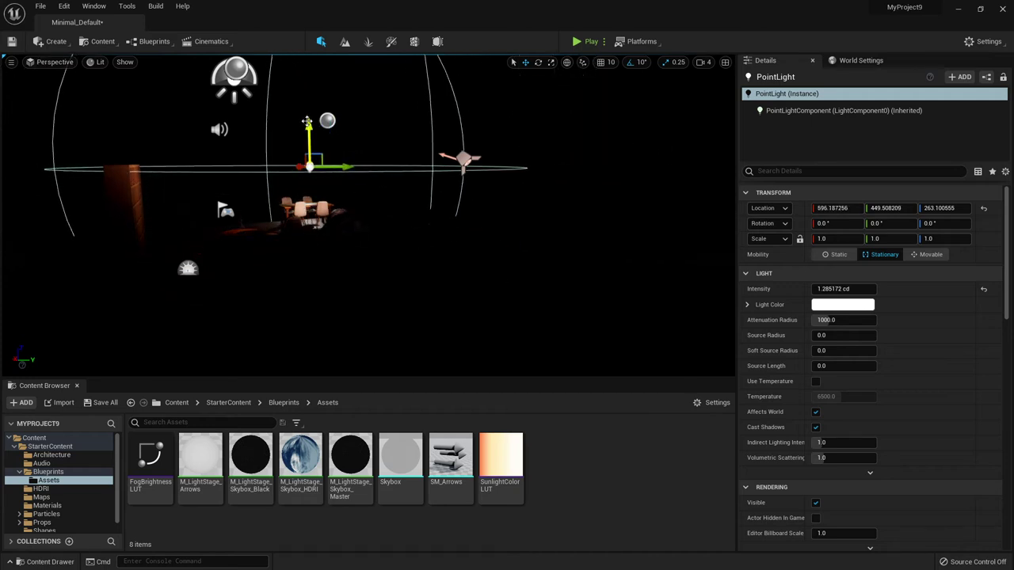
Lower the light and slide it beside the red car to X -746.17, Y 326.19, Z 51.64.
{"action": "left_click_drag", "start_coordinate": [309, 125], "coordinate": [309, 152]}
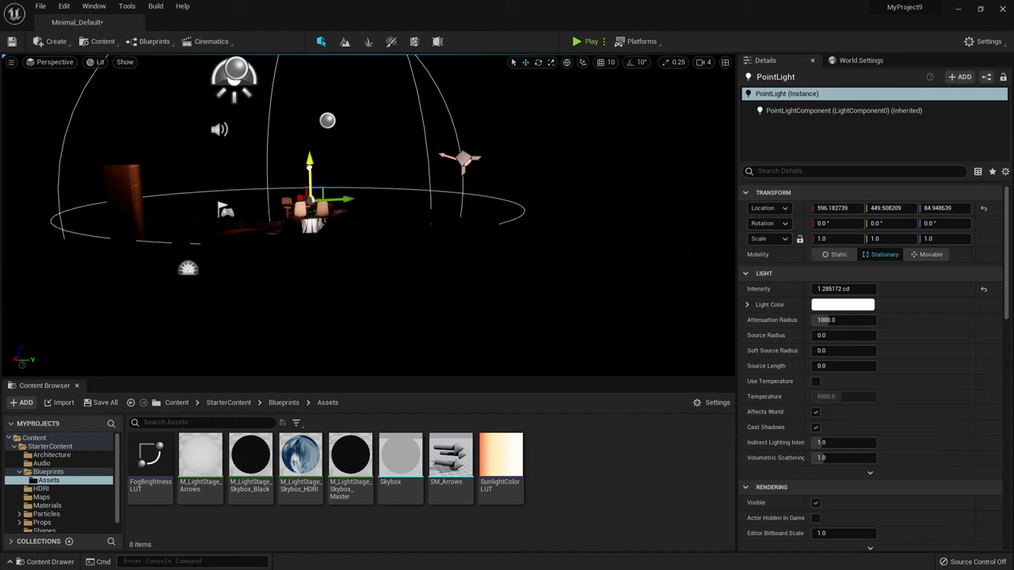
{"action": "left_click_drag", "start_coordinate": [309, 162], "coordinate": [329, 207]}
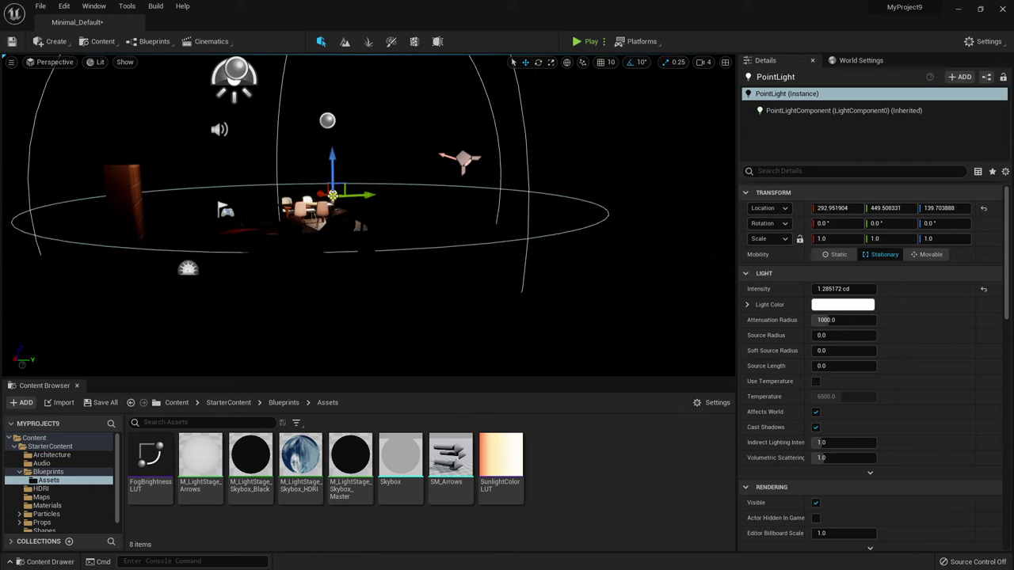
{"action": "key", "text": "g"}
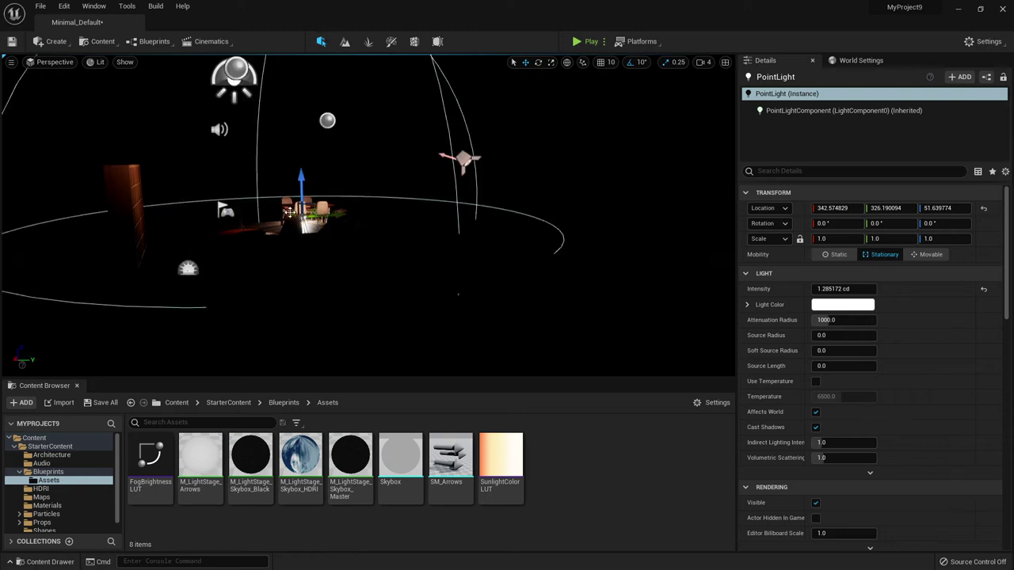
{"action": "left_click_drag", "start_coordinate": [323, 248], "coordinate": [427, 297]}
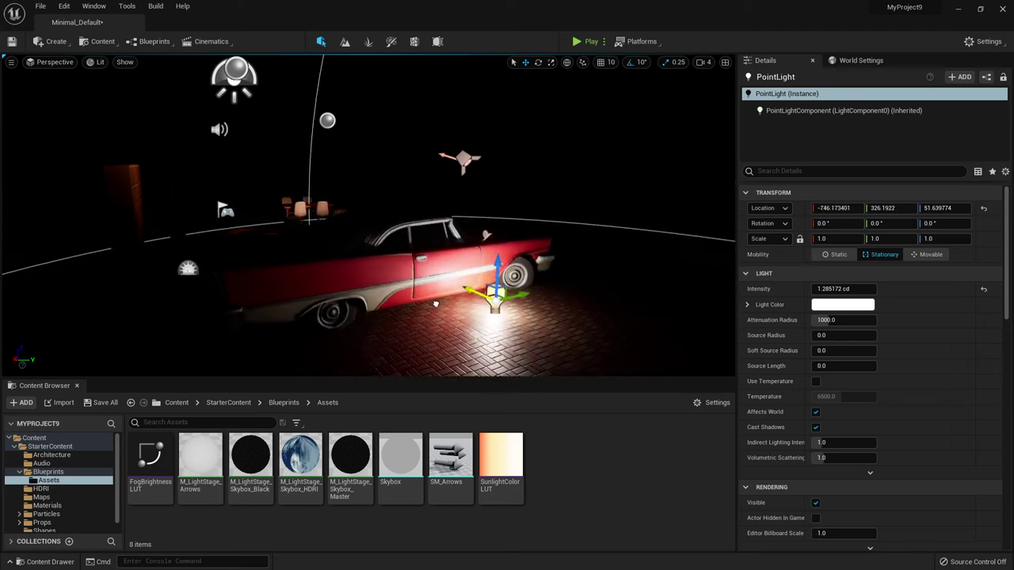
Lift the light over the car and drop it low on the far side at X -523.58, Y -229.25, Z 85.89.
{"action": "left_click_drag", "start_coordinate": [434, 304], "coordinate": [445, 305]}
{"action": "left_click_drag", "start_coordinate": [513, 270], "coordinate": [513, 126]}
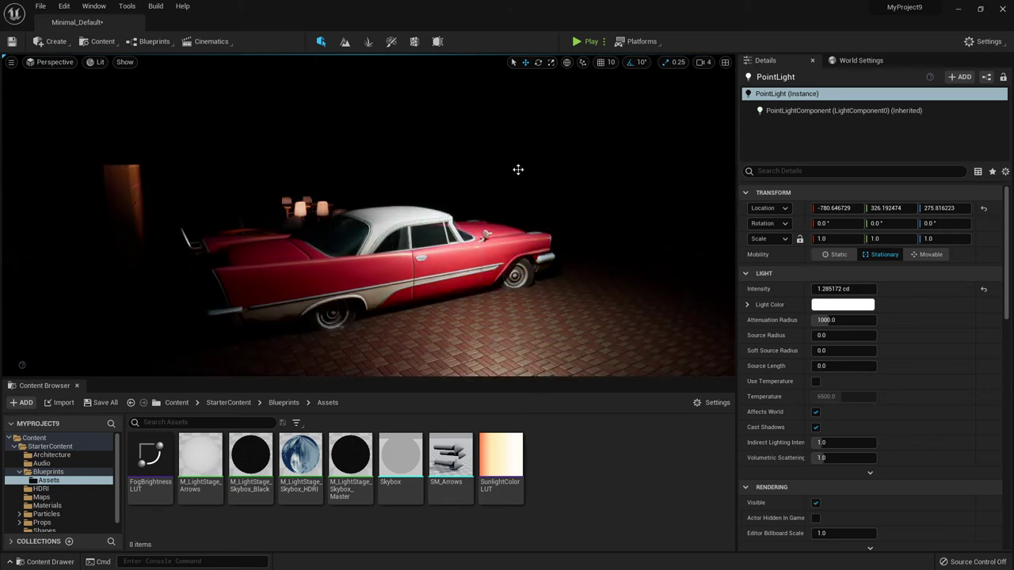
{"action": "mouse_move", "coordinate": [518, 169]}
{"action": "left_mouse_down"}
{"action": "mouse_move", "coordinate": [255, 187]}
{"action": "mouse_move", "coordinate": [115, 251]}
{"action": "mouse_move", "coordinate": [100, 274]}
{"action": "left_mouse_up"}
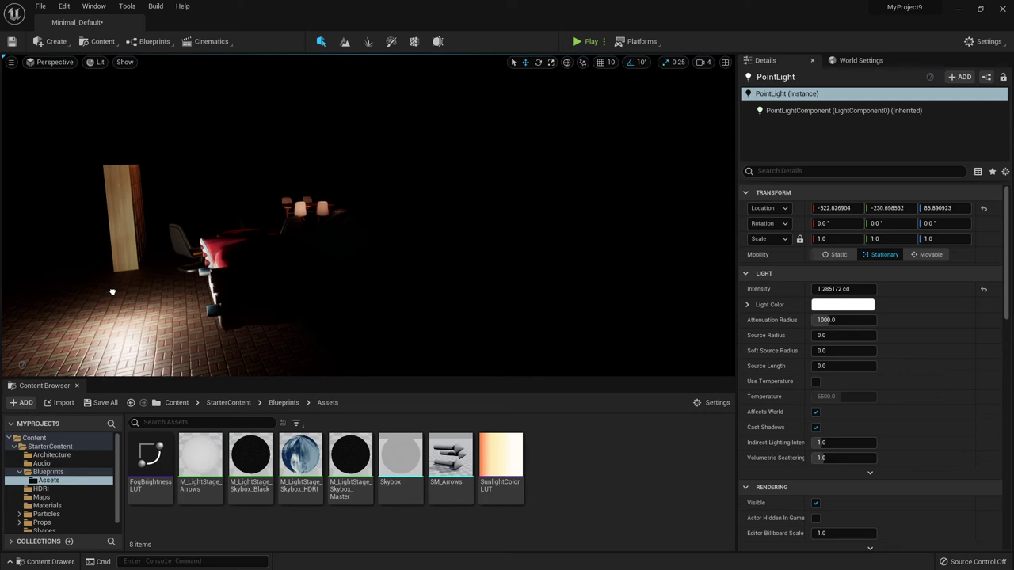
{"action": "right_click_drag", "start_coordinate": [349, 303], "coordinate": [338, 295]}
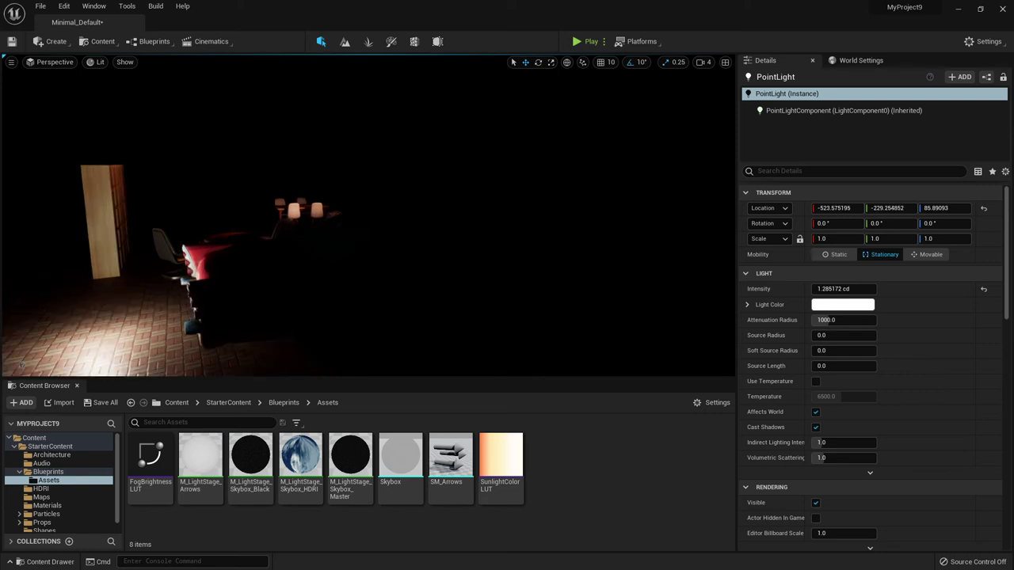
{"action": "mouse_move", "coordinate": [339, 295]}
{"action": "left_mouse_down"}
{"action": "mouse_move", "coordinate": [319, 327]}
{"action": "mouse_move", "coordinate": [324, 282]}
{"action": "mouse_move", "coordinate": [343, 314]}
{"action": "mouse_move", "coordinate": [314, 317]}
{"action": "left_mouse_up"}
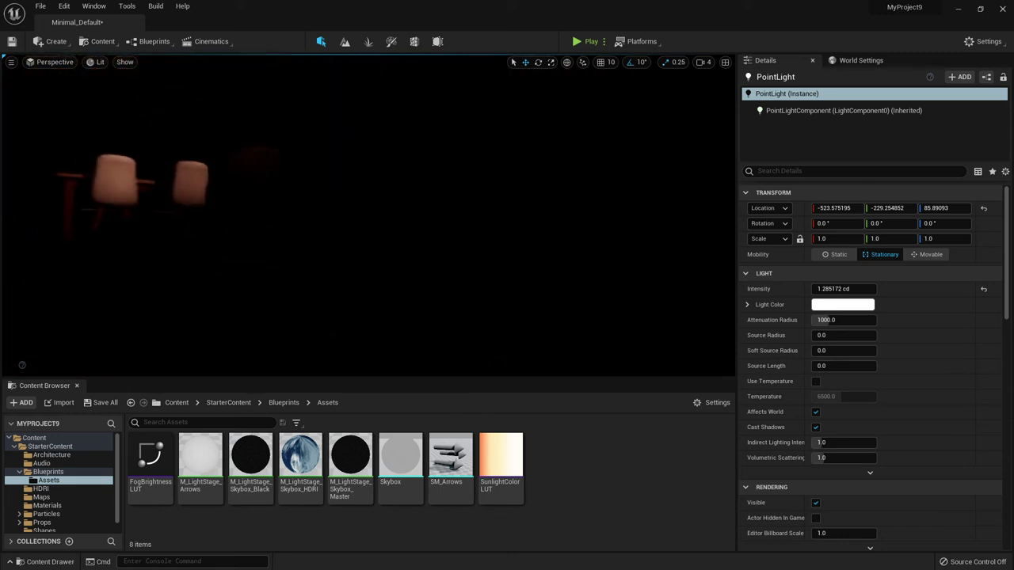
{"action": "left_click_drag", "start_coordinate": [315, 316], "coordinate": [314, 317]}
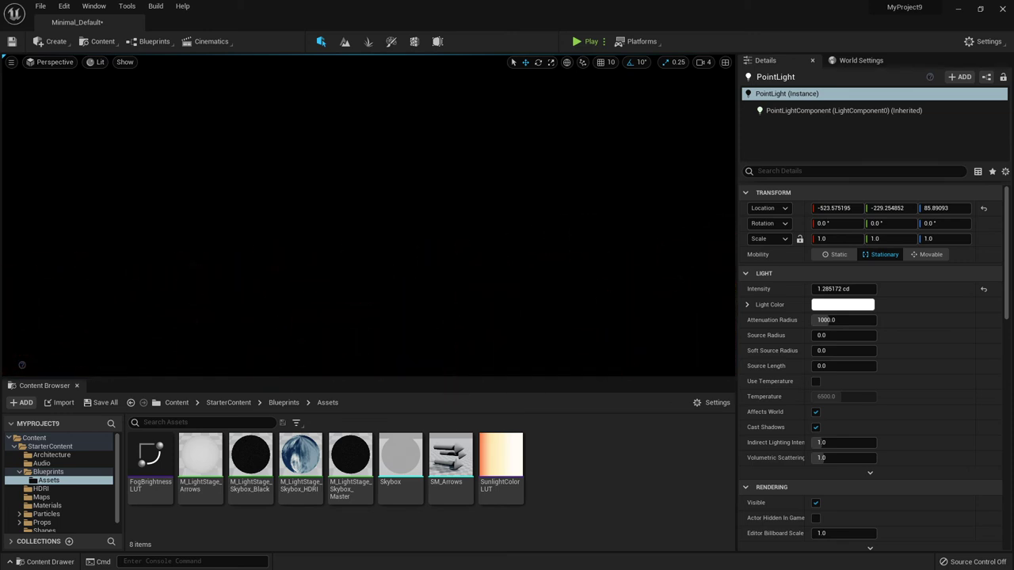
{"action": "left_click_drag", "start_coordinate": [314, 317], "coordinate": [302, 290]}
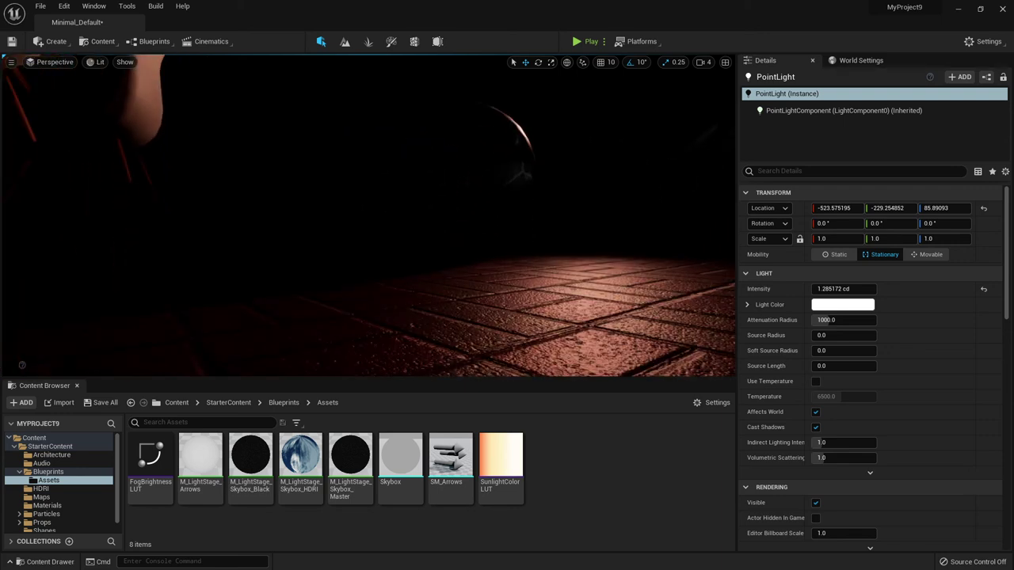
Look around the room at the lit floor and bookshelf.
{"action": "left_click_drag", "start_coordinate": [303, 291], "coordinate": [303, 290]}
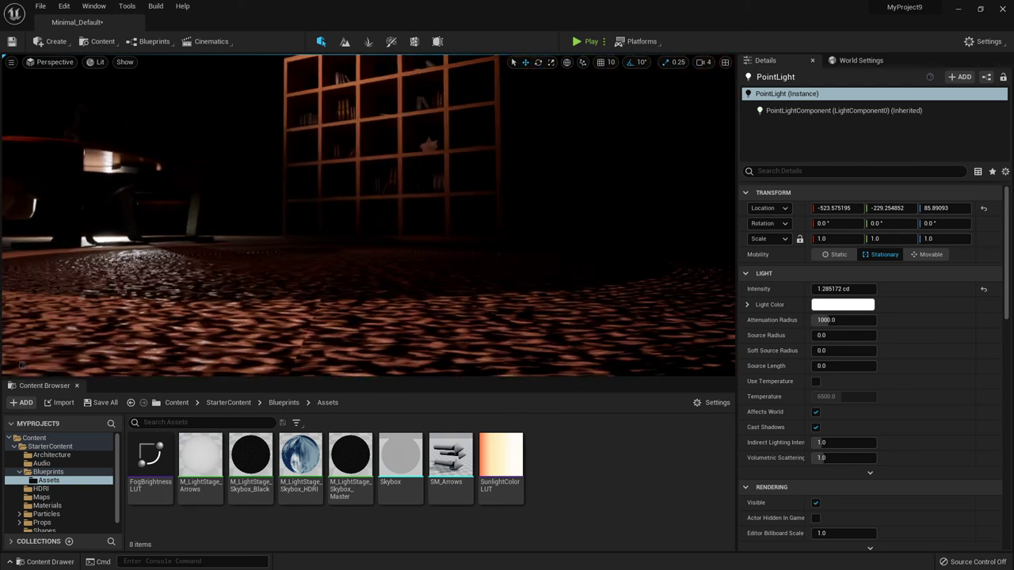
{"action": "left_click_drag", "start_coordinate": [280, 254], "coordinate": [279, 253]}
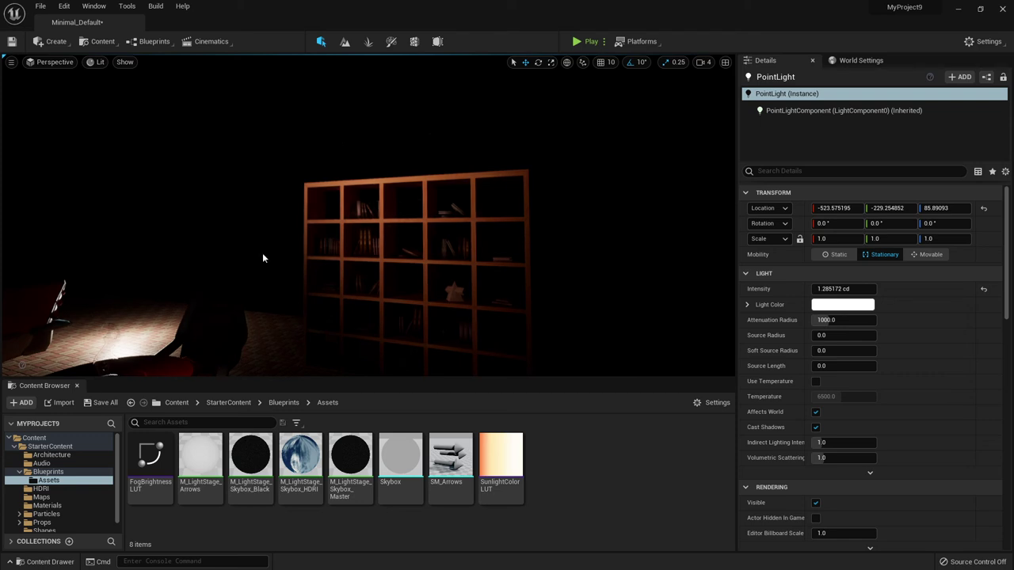
{"action": "left_click_drag", "start_coordinate": [111, 259], "coordinate": [167, 280]}
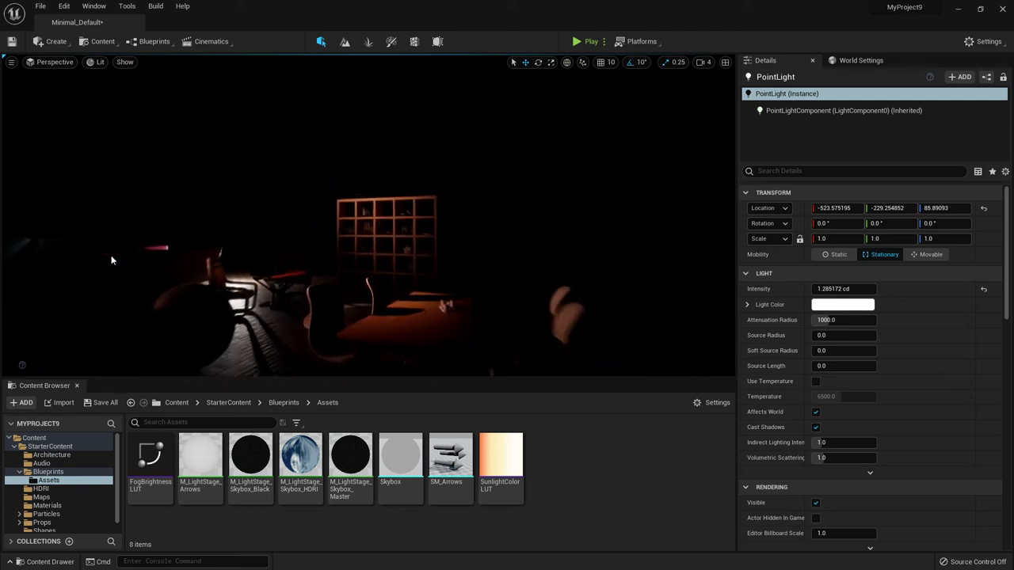
{"action": "left_click_drag", "start_coordinate": [210, 306], "coordinate": [210, 307]}
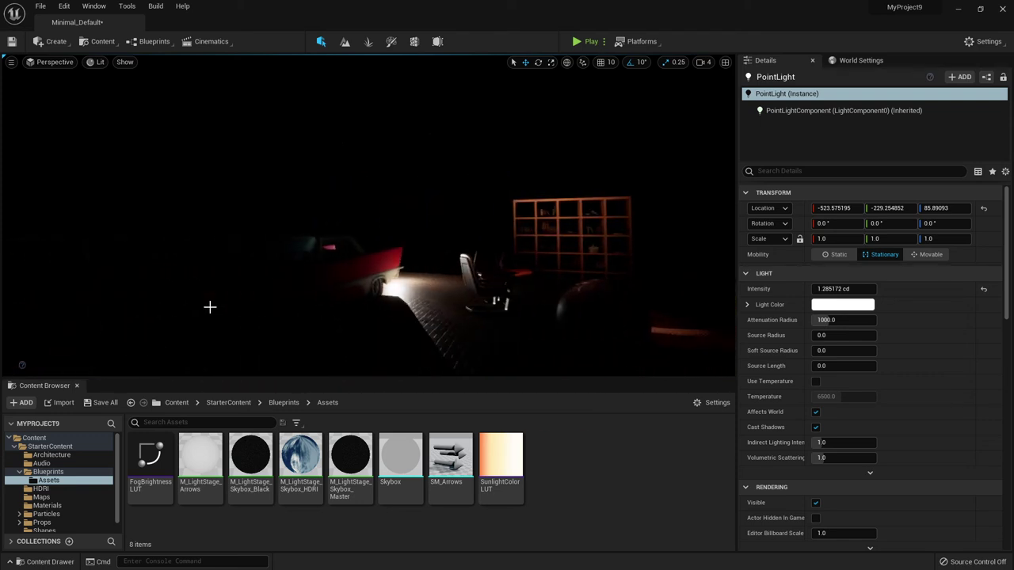
{"action": "left_click_drag", "start_coordinate": [295, 312], "coordinate": [293, 312]}
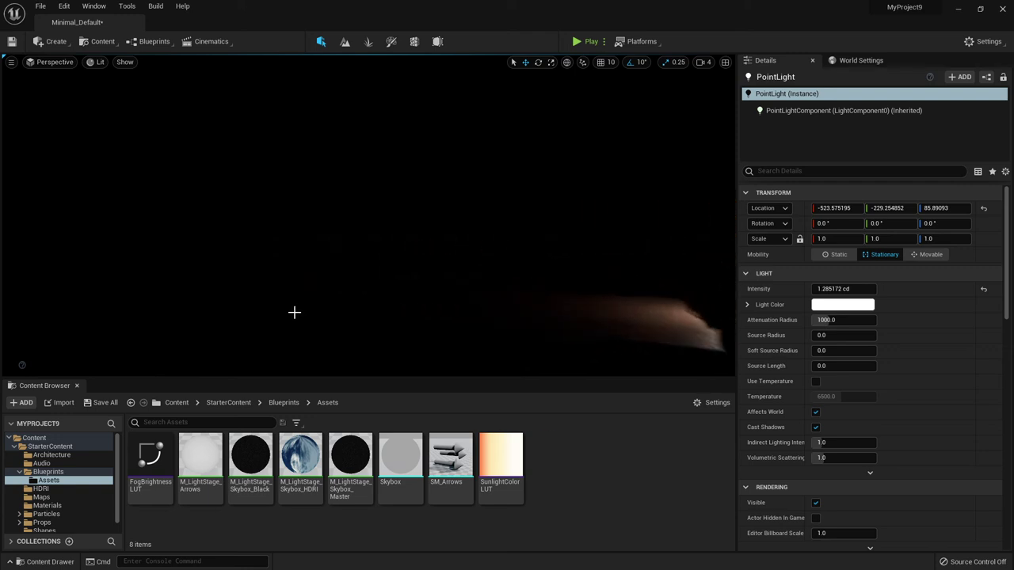
{"action": "left_click_drag", "start_coordinate": [294, 312], "coordinate": [294, 312]}
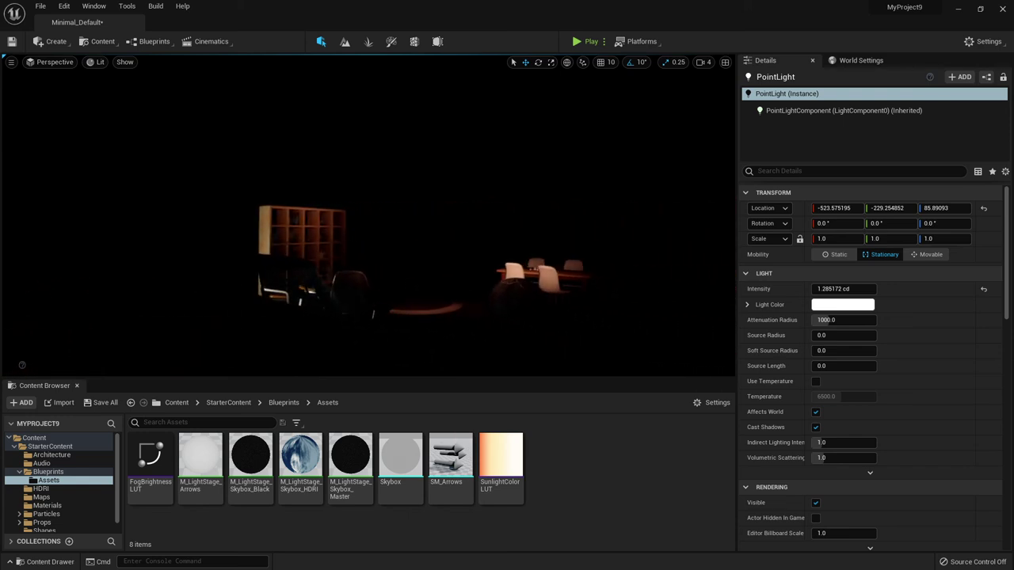
{"action": "left_click_drag", "start_coordinate": [293, 312], "coordinate": [297, 306]}
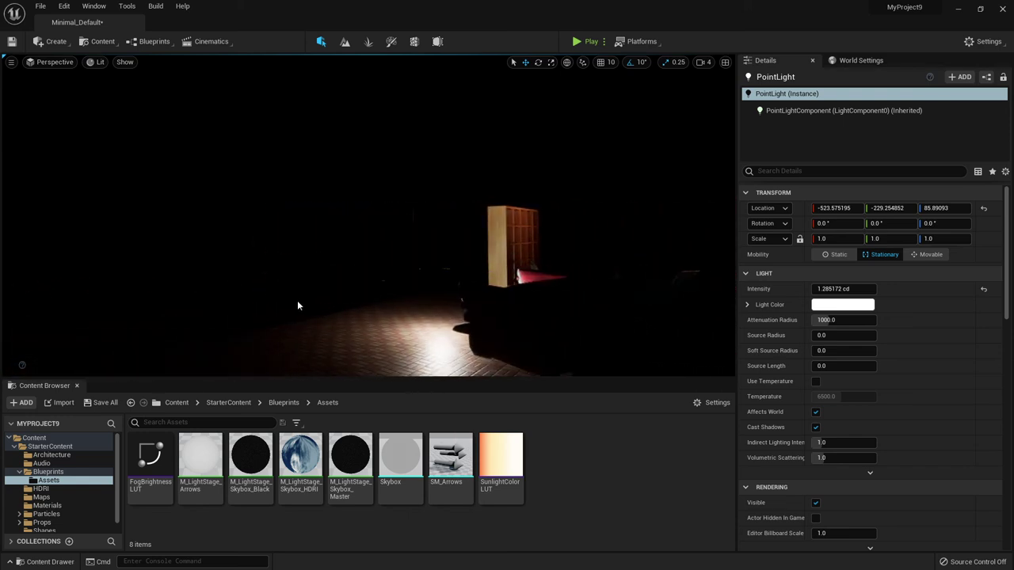
{"action": "mouse_move", "coordinate": [407, 323]}
{"action": "left_mouse_down"}
{"action": "mouse_move", "coordinate": [409, 305]}
{"action": "mouse_move", "coordinate": [391, 312]}
{"action": "mouse_move", "coordinate": [463, 297]}
{"action": "mouse_move", "coordinate": [414, 305]}
{"action": "mouse_move", "coordinate": [164, 295]}
{"action": "mouse_move", "coordinate": [159, 304]}
{"action": "left_mouse_up"}
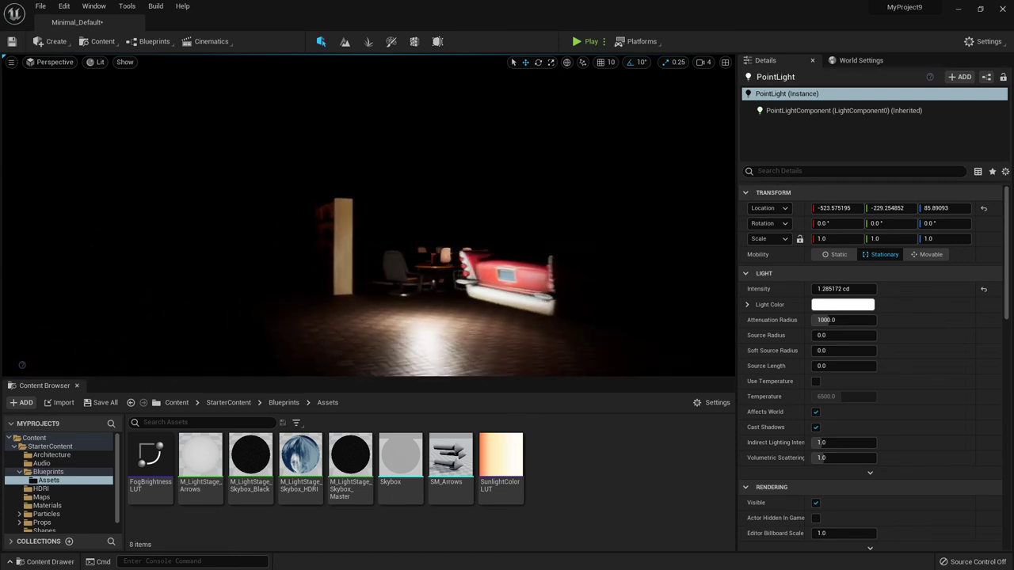
Swing the view to the red car and bookshelf and dolly in closer.
{"action": "left_click_drag", "start_coordinate": [159, 304], "coordinate": [431, 268]}
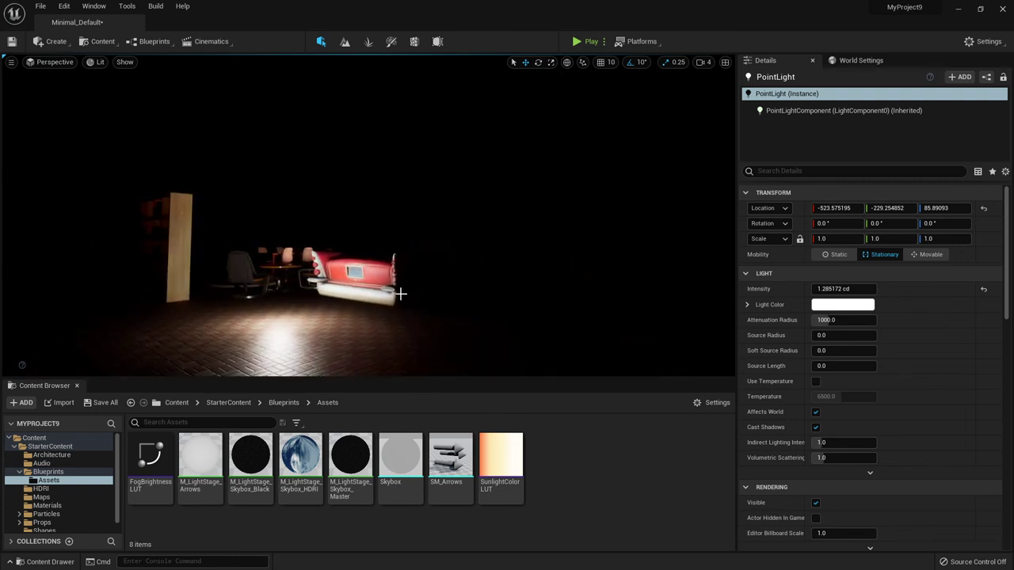
{"action": "scroll", "coordinate": [293, 295], "scroll_direction": "up", "scroll_amount": 2}
{"action": "scroll", "coordinate": [293, 294], "scroll_direction": "up", "scroll_amount": 2}
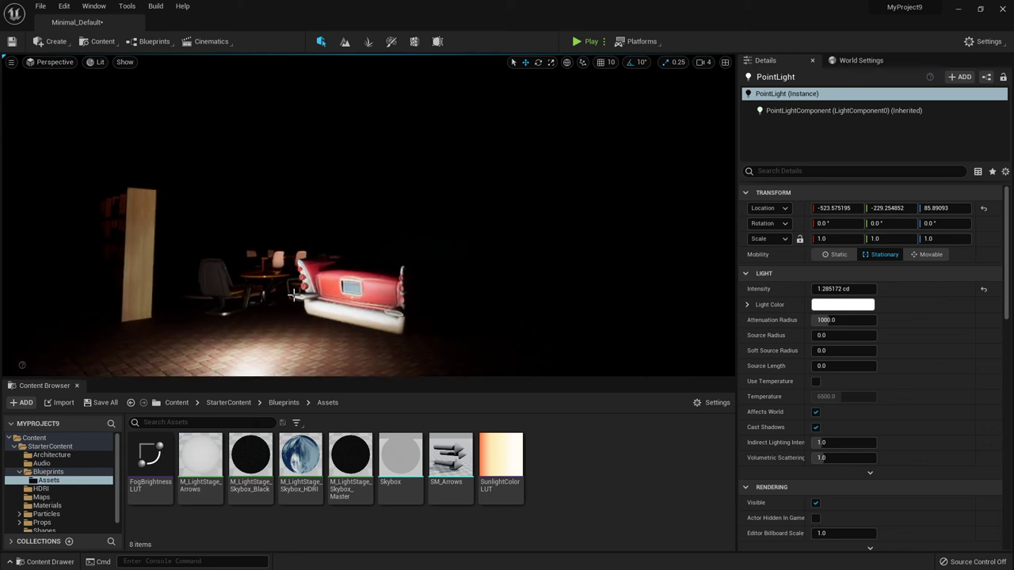
{"action": "scroll", "coordinate": [293, 294], "scroll_direction": "up", "scroll_amount": 2}
{"action": "scroll", "coordinate": [293, 294], "scroll_direction": "up", "scroll_amount": 2}
{"action": "scroll", "coordinate": [293, 295], "scroll_direction": "up", "scroll_amount": 2}
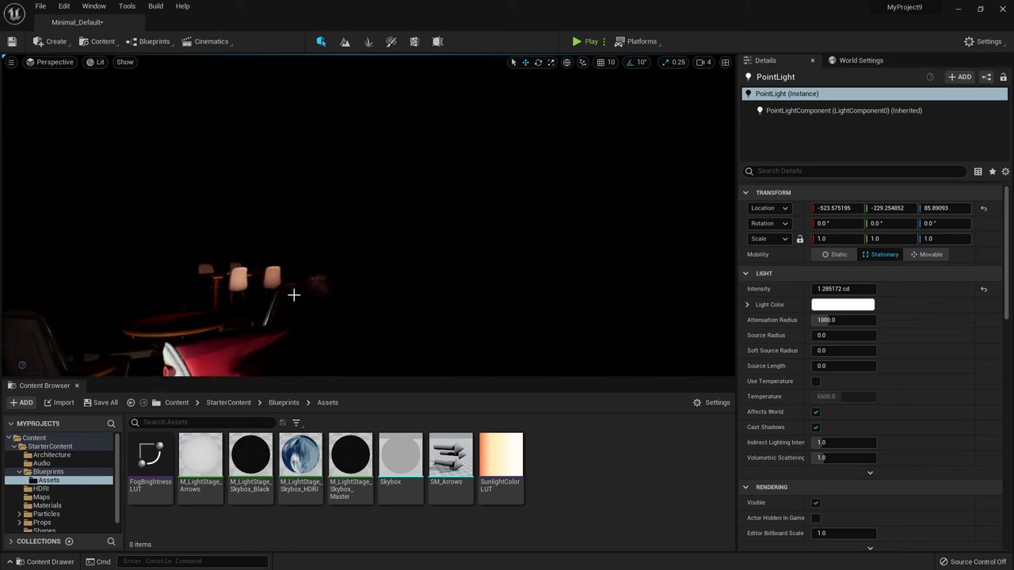
{"action": "scroll", "coordinate": [293, 295], "scroll_direction": "up", "scroll_amount": 2}
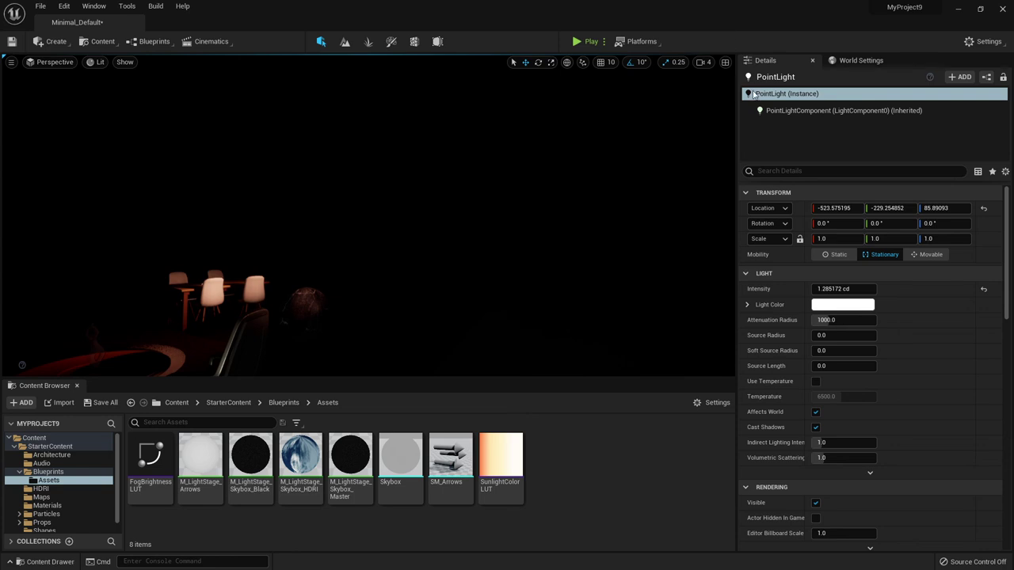
Switch from Unreal Engine to OBS Studio via the taskbar.
{"action": "key", "text": "alt+Tab"}
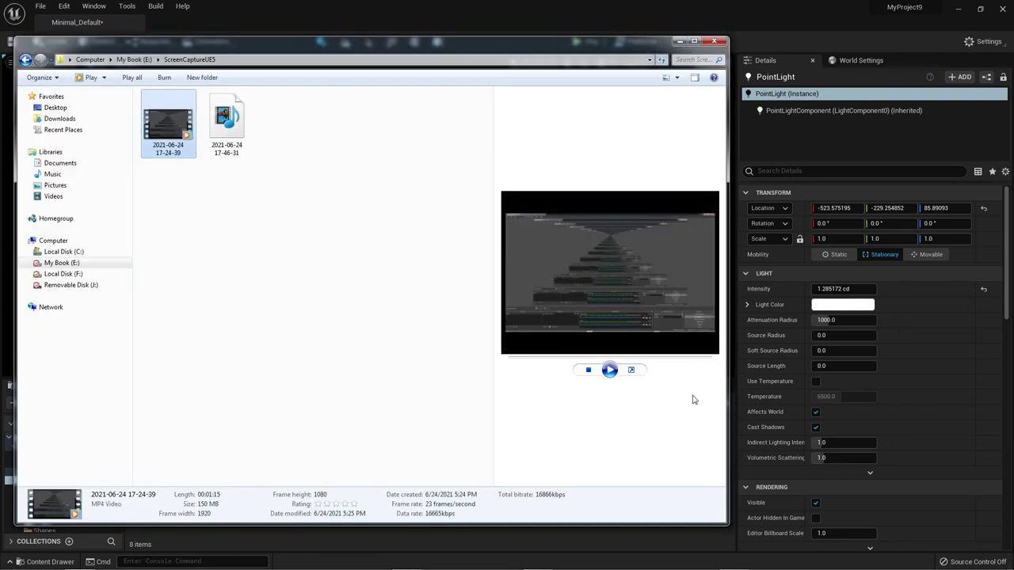
{"action": "mouse_move", "coordinate": [783, 565]}
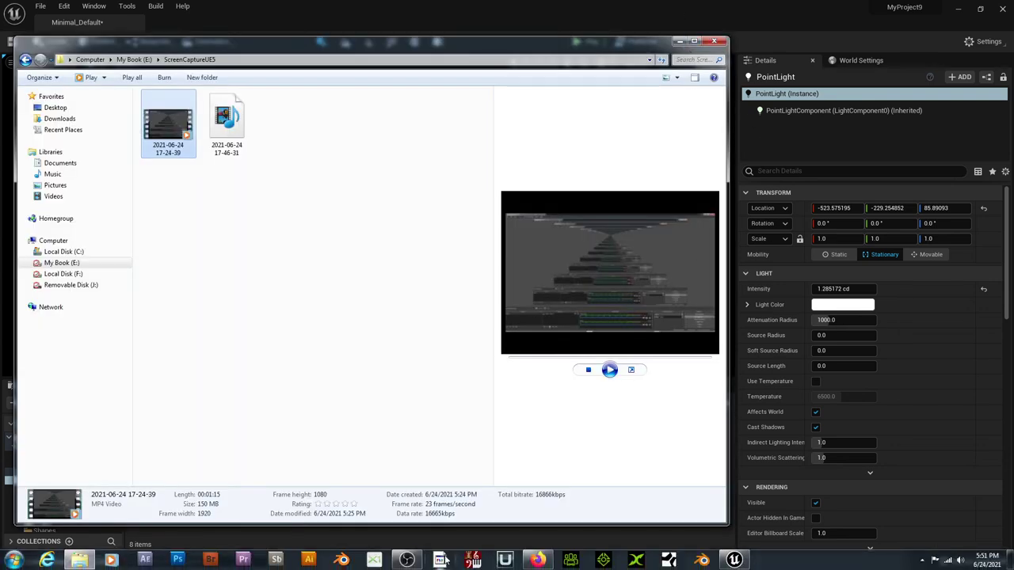
{"action": "left_click", "coordinate": [407, 560]}
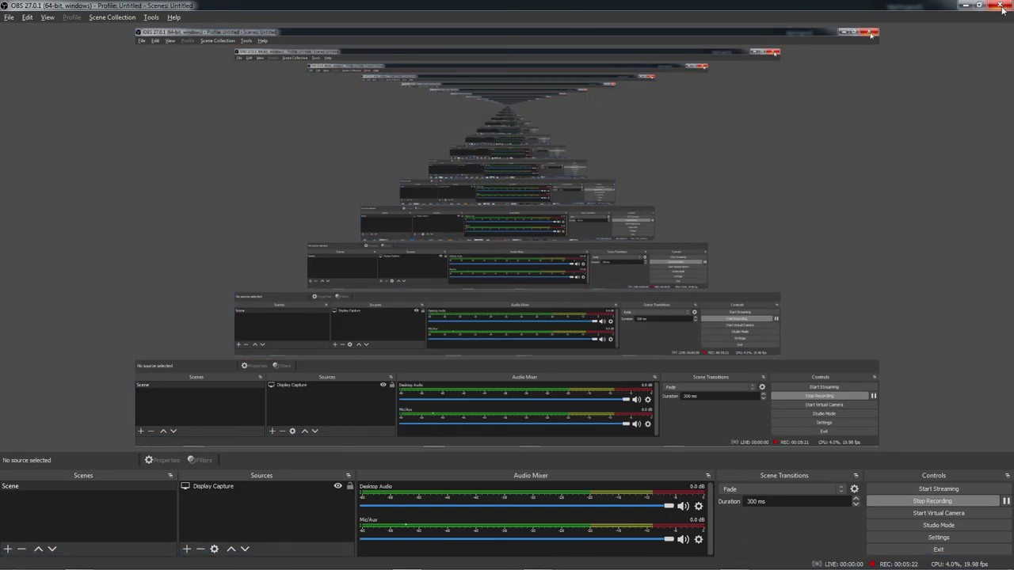